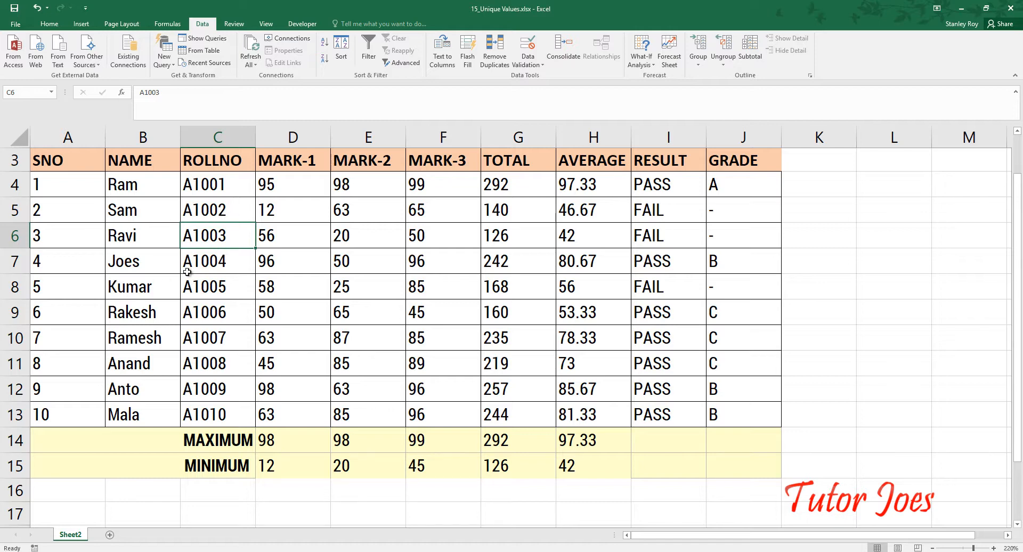
Step: Change the roll number in cell C7 so that it duplicates the one in C5
double_click(234, 263)
key("BackSpace")
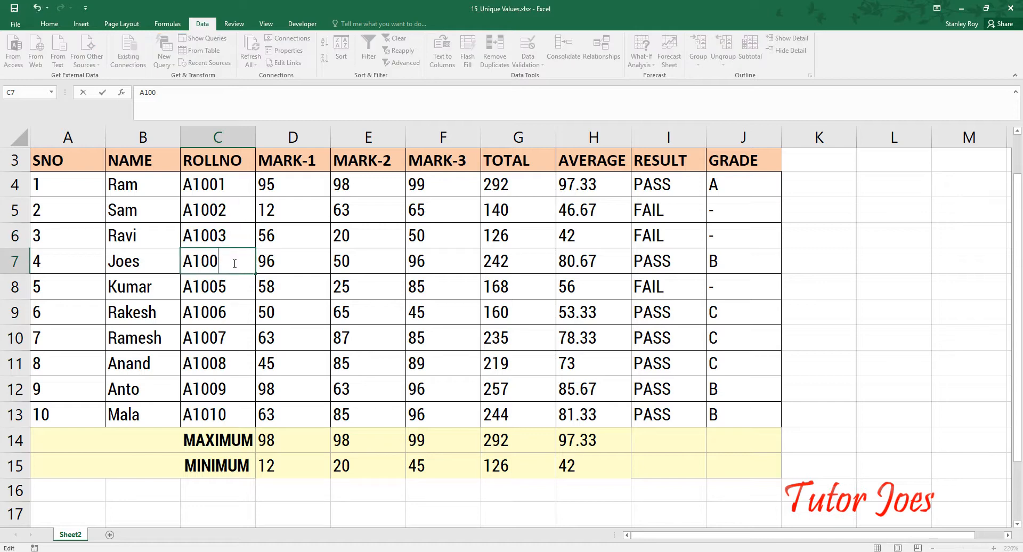
type("2")
key("Return")
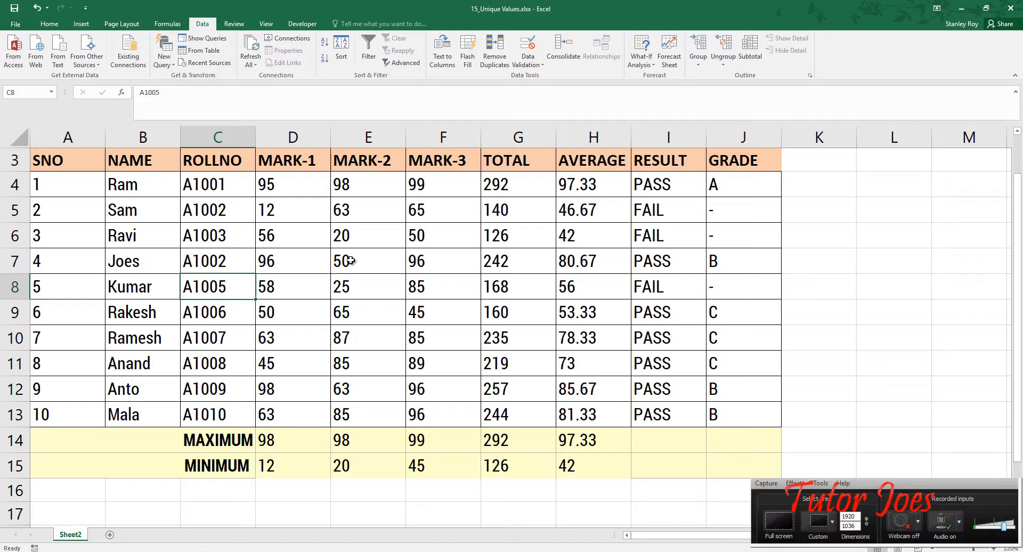
Step: Enter the formula =COUNT(D4:D13) in cell K4 to count the MARK-1 entries
left_click(801, 186)
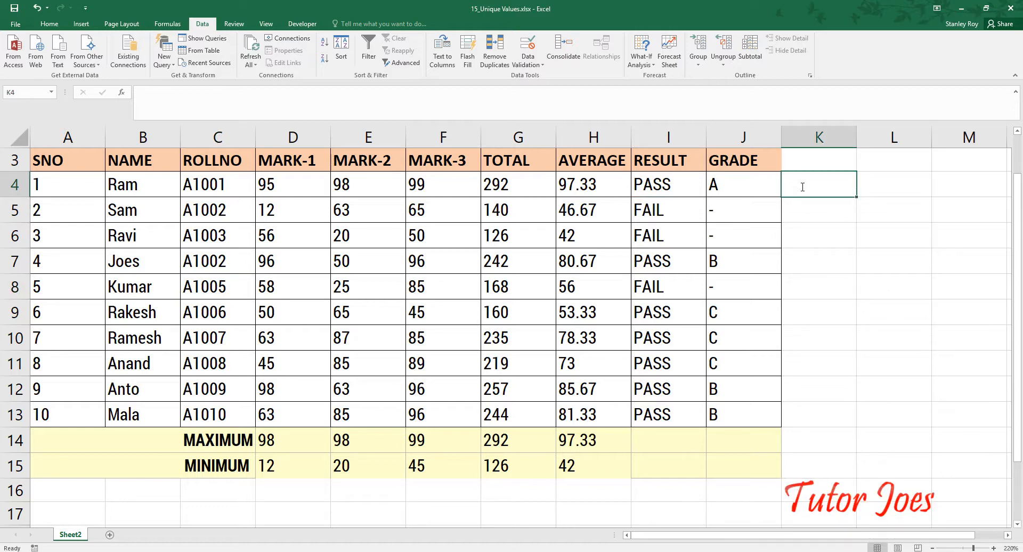
type("=conu")
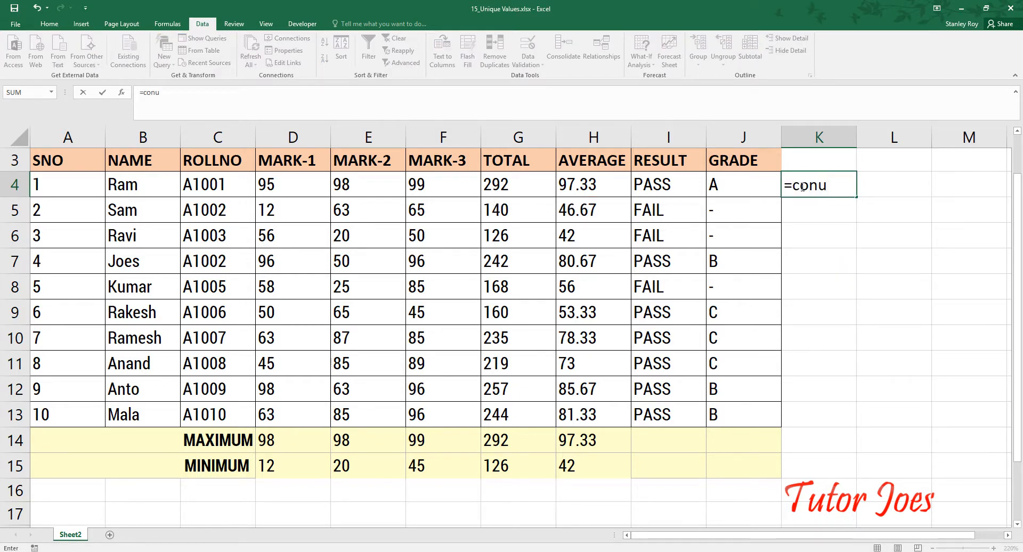
key("BackSpace")
key("BackSpace")
type("un")
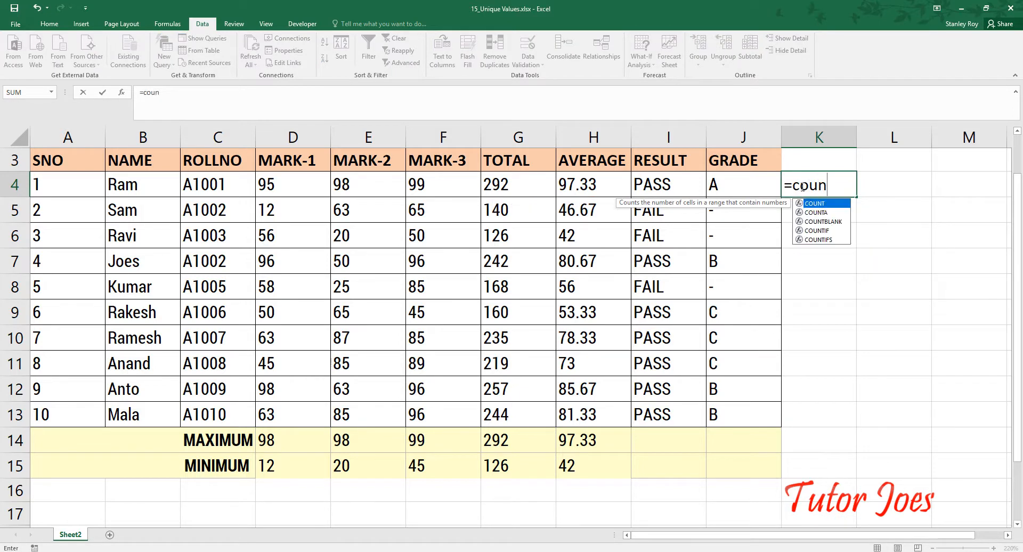
type("t(")
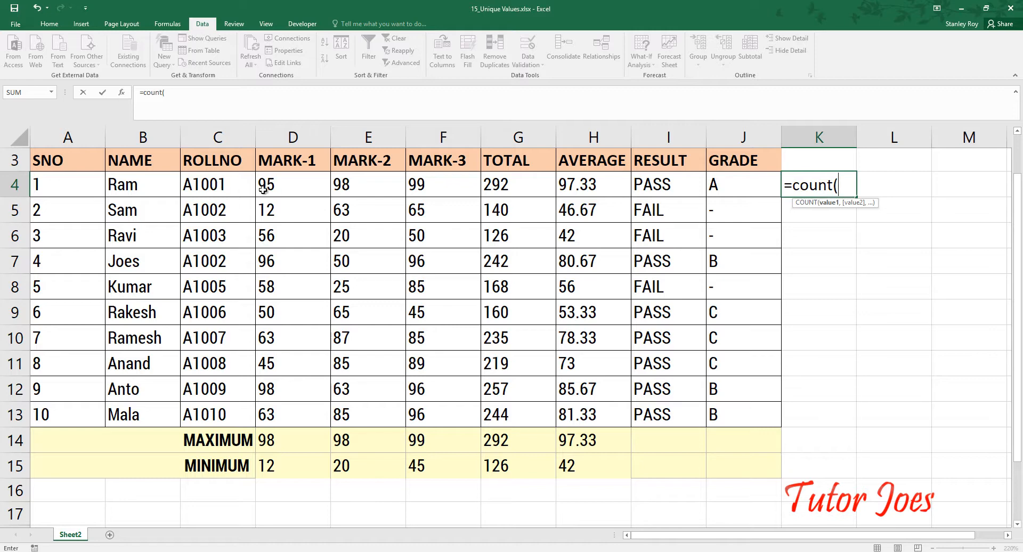
left_click_drag(263, 189, 288, 414)
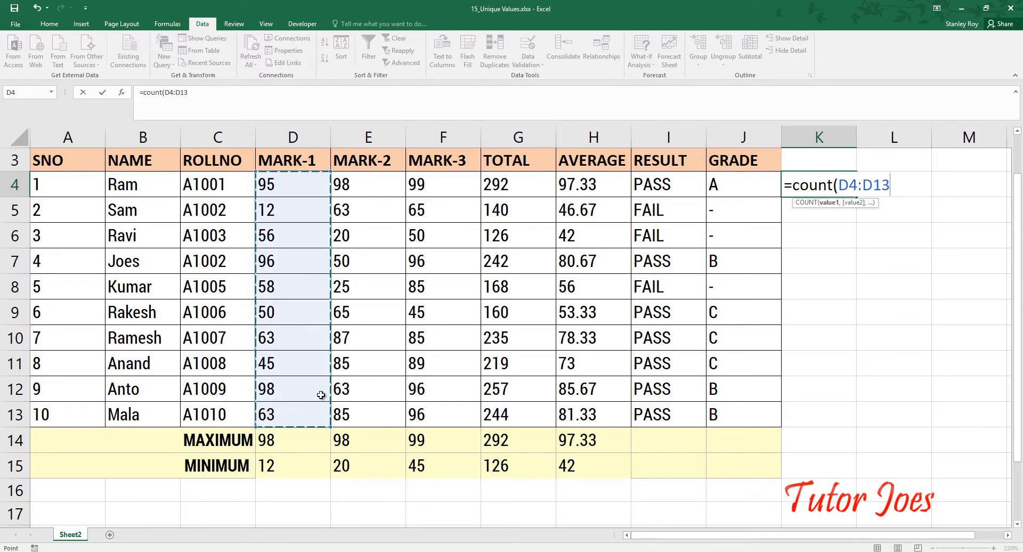
type(")")
key("Return")
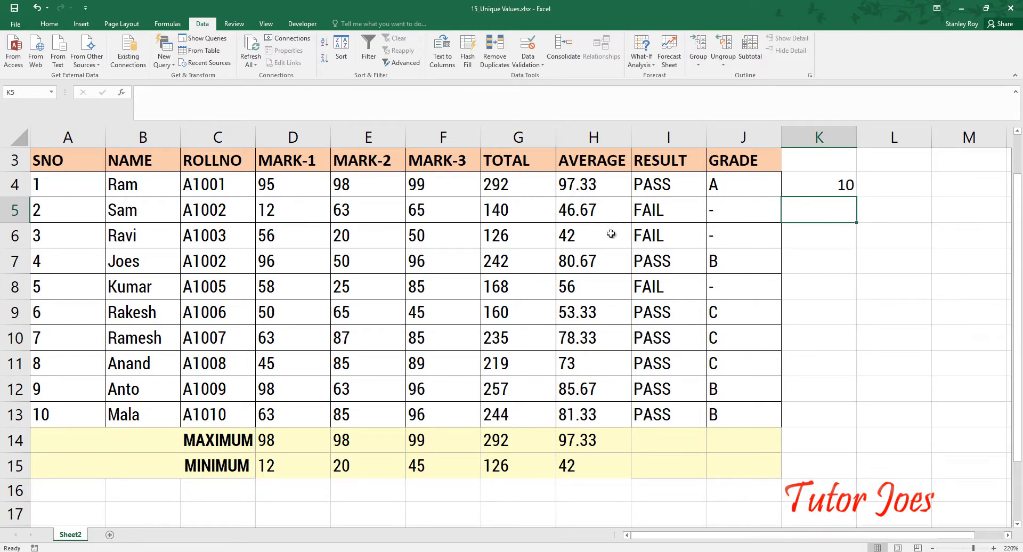
Step: Enter the formula =COUNT(C4:C13) in cell K5 to count the ROLLNO entries
type("=co")
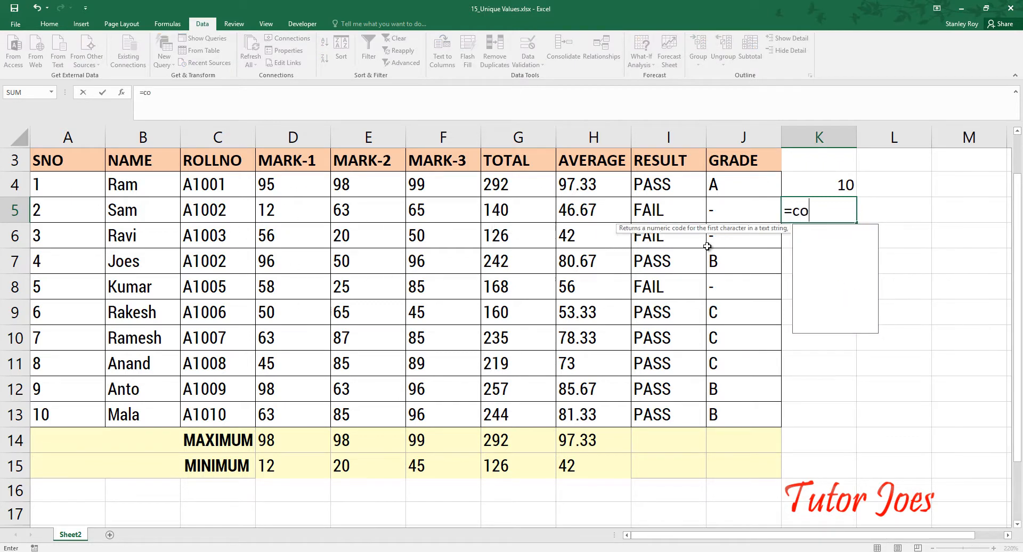
type("unt(")
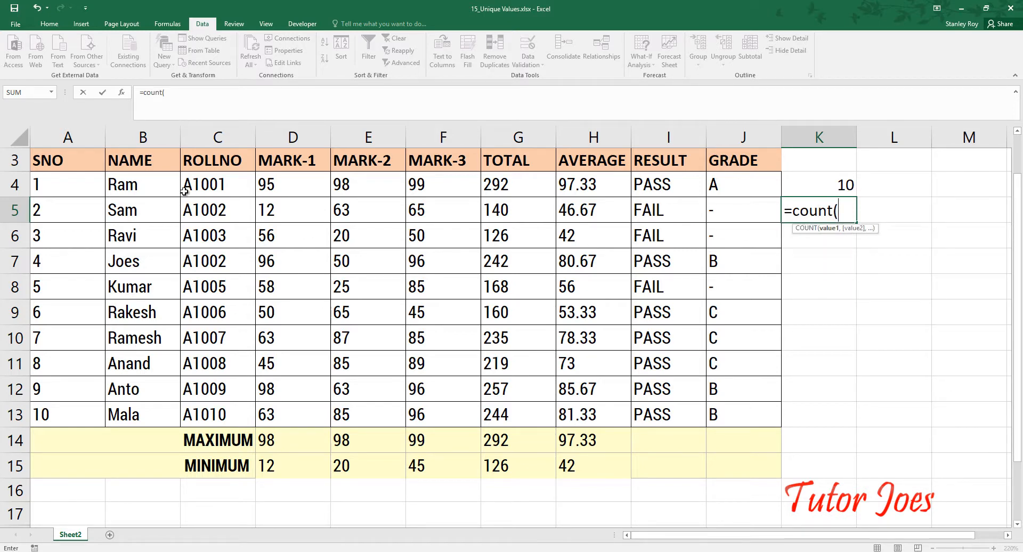
left_click(209, 195)
left_click_drag(210, 198, 217, 414)
type(")")
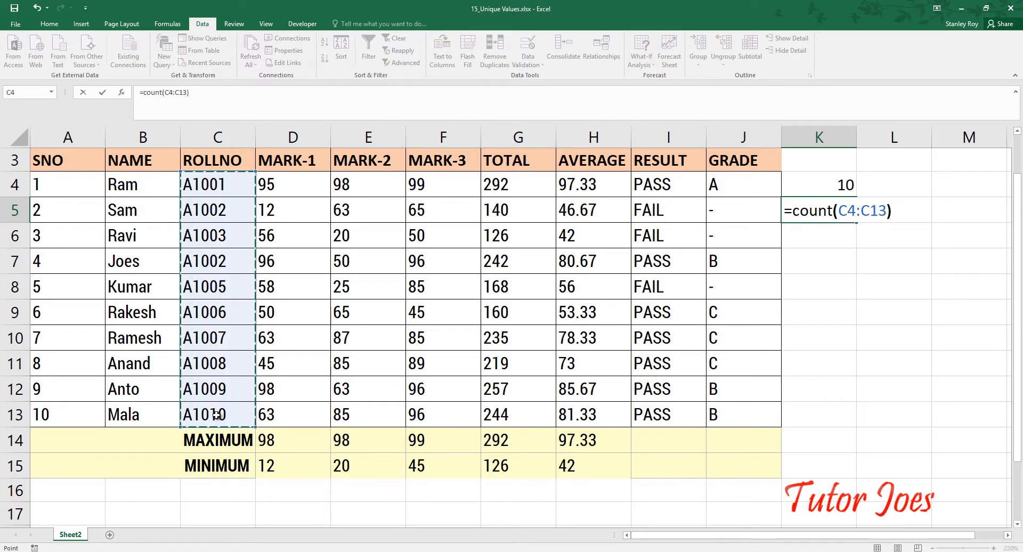
key("Return")
Step: Change the function in cell K5 to COUNTA, keeping the range C4:C13
left_click(833, 211)
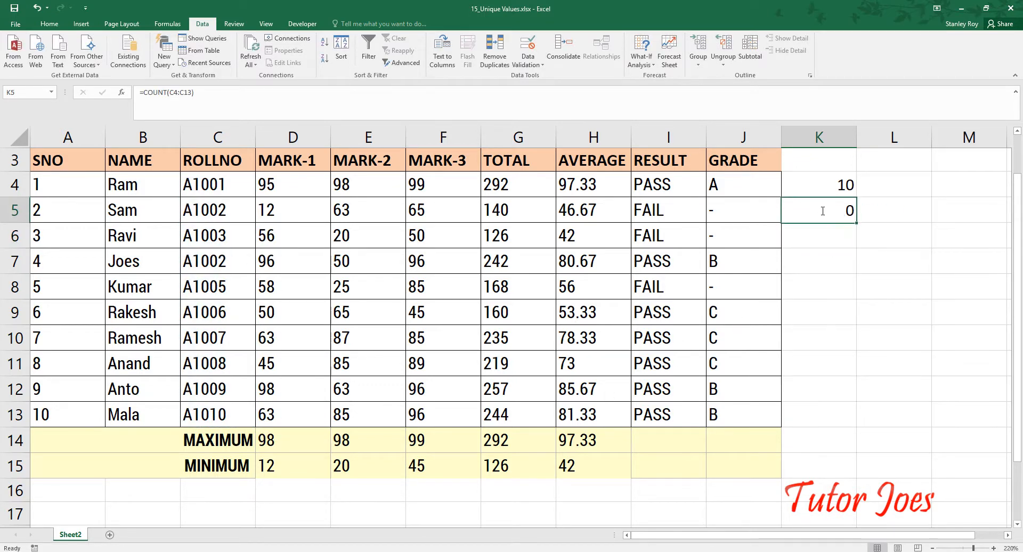
double_click(839, 212)
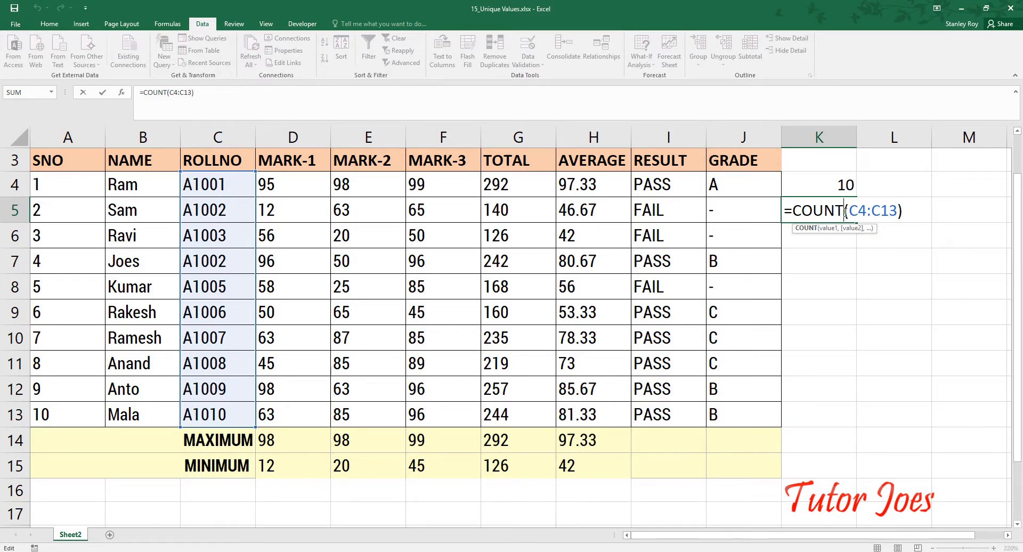
type("A")
key("Return")
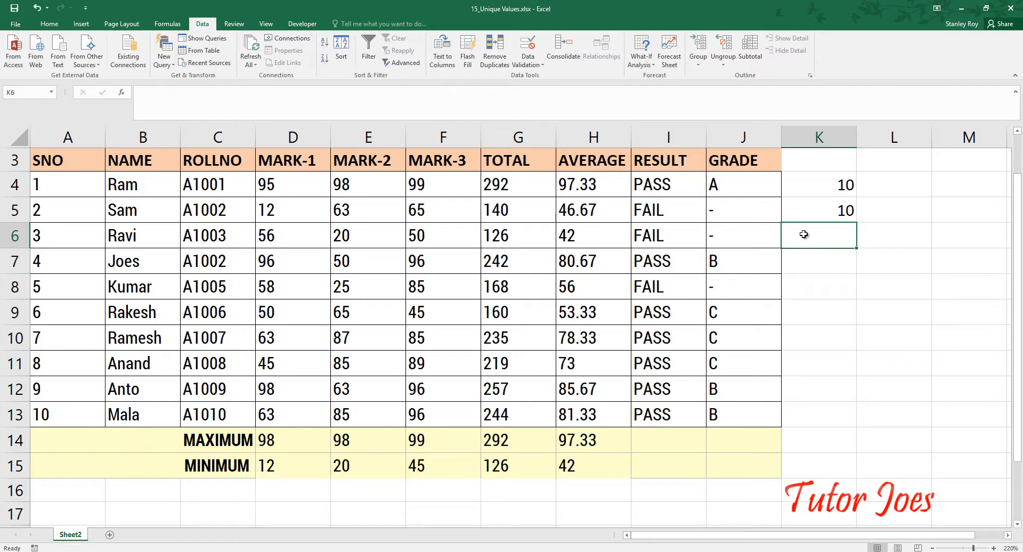
Step: Enter the formula =COUNTIF(C4:C13,C4) in cell K6 to count occurrences of the first roll number
type("=")
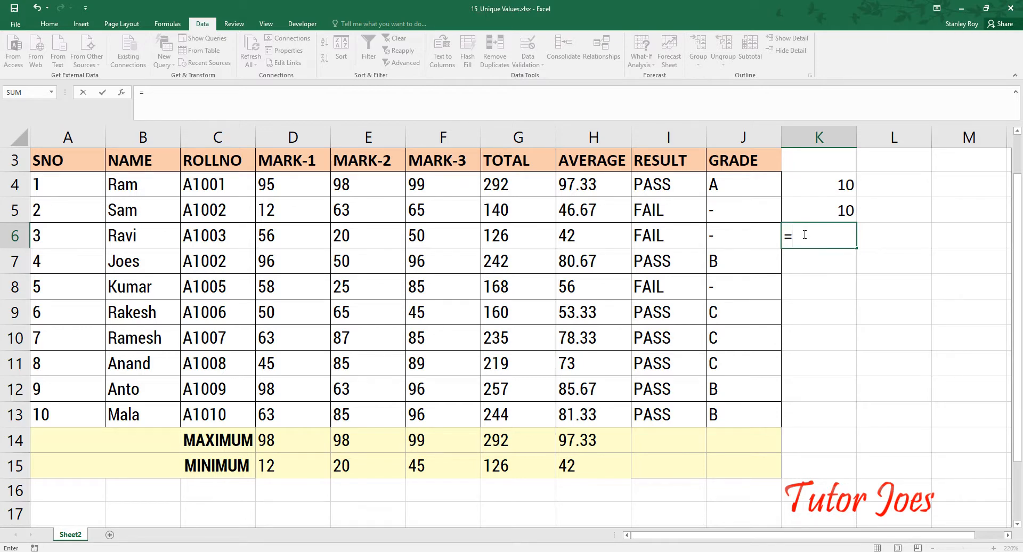
type("COUNTIF")
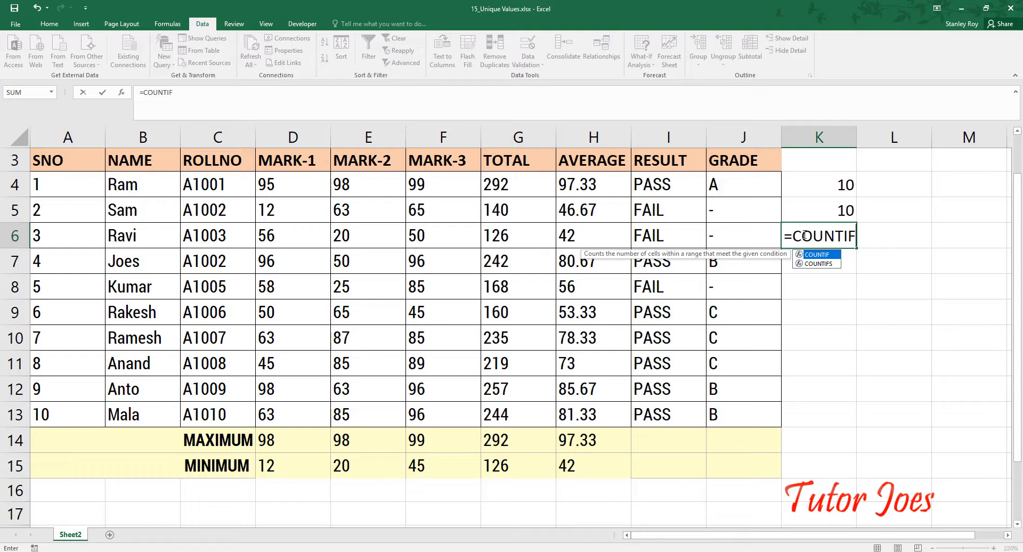
type("(")
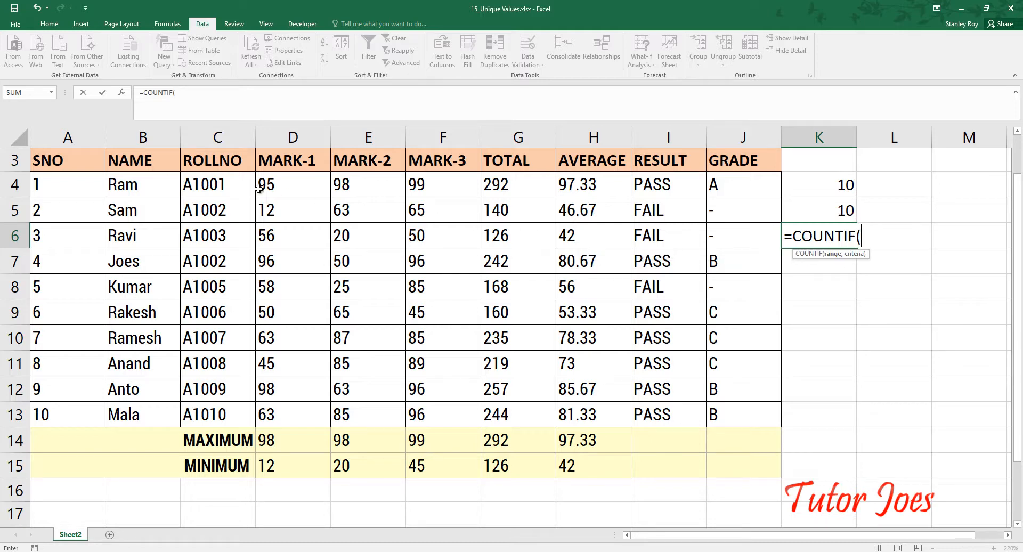
left_click_drag(230, 189, 250, 417)
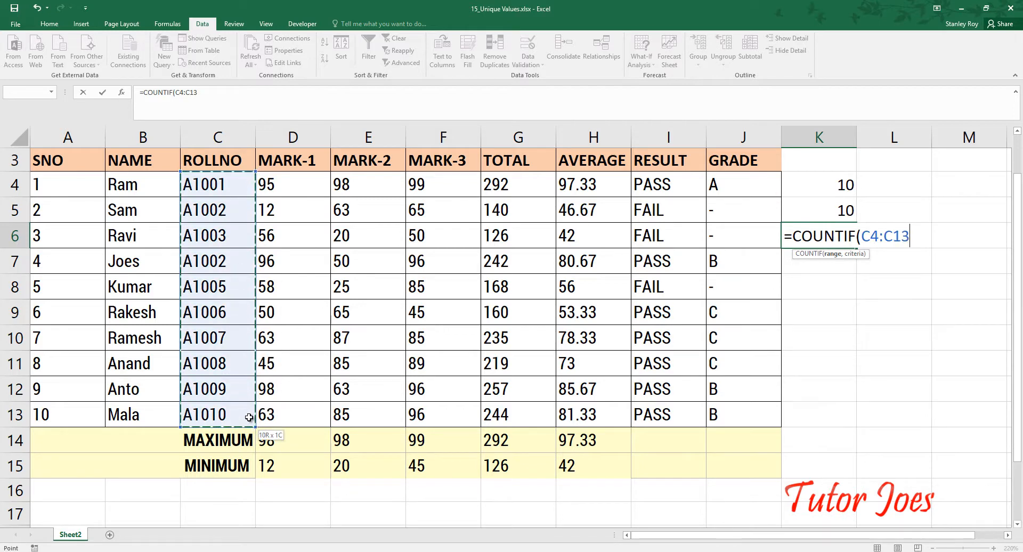
type(",")
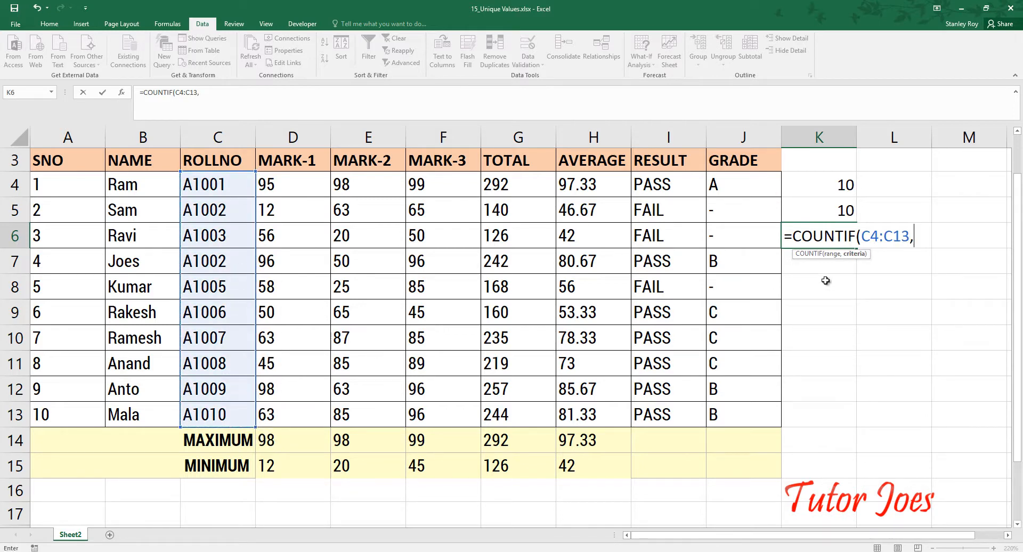
left_click(223, 187)
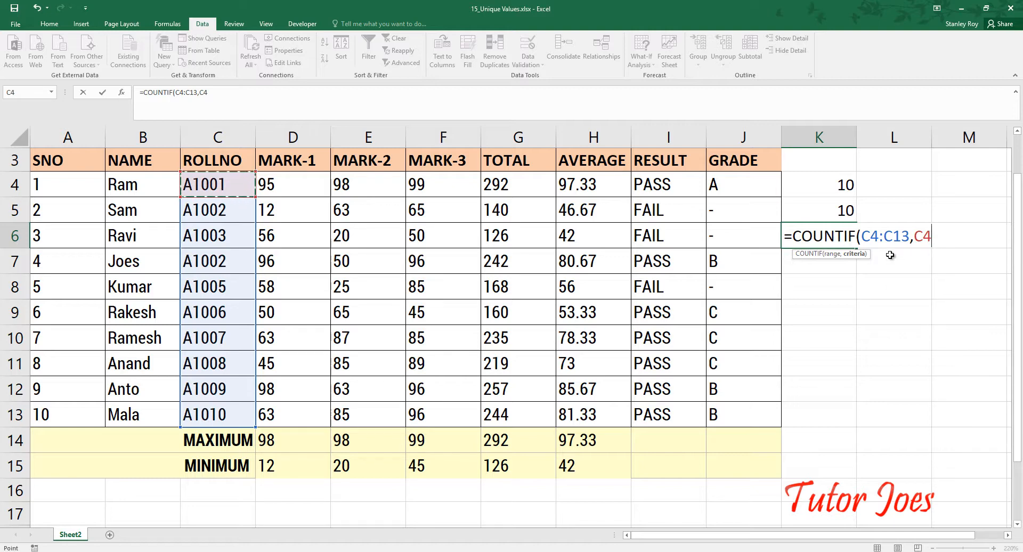
type(")")
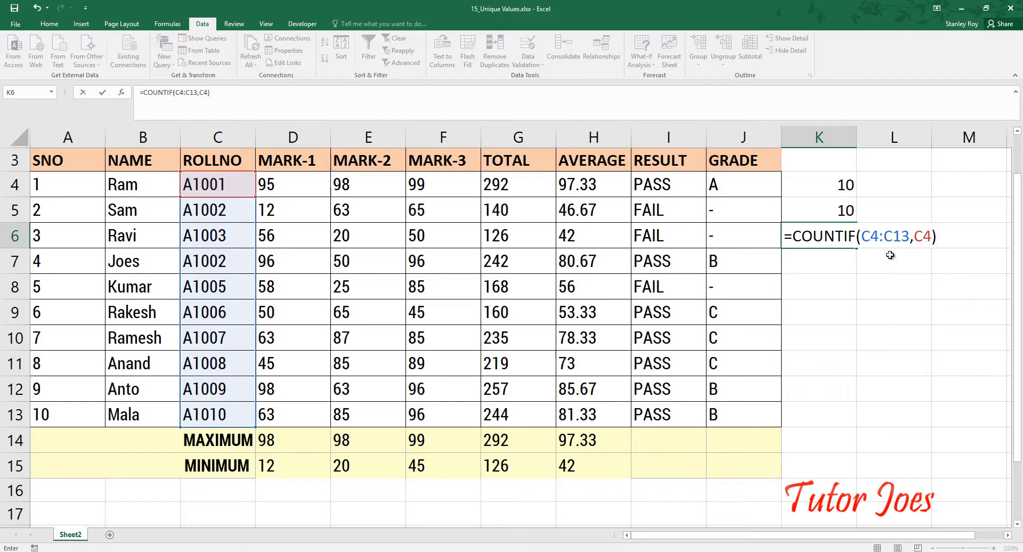
key("Return")
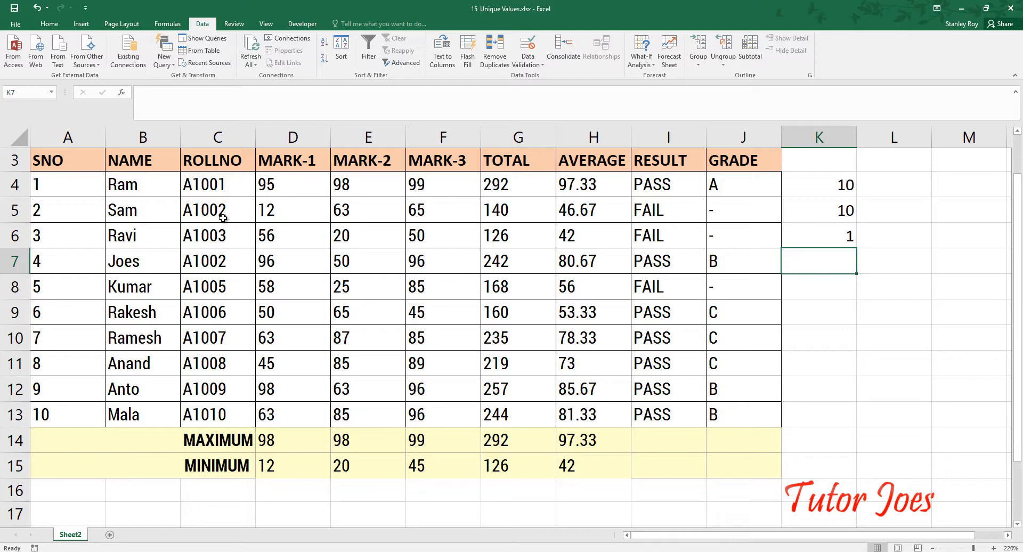
Step: Change the criteria of the COUNTIF formula in cell K6 to C5
double_click(836, 230)
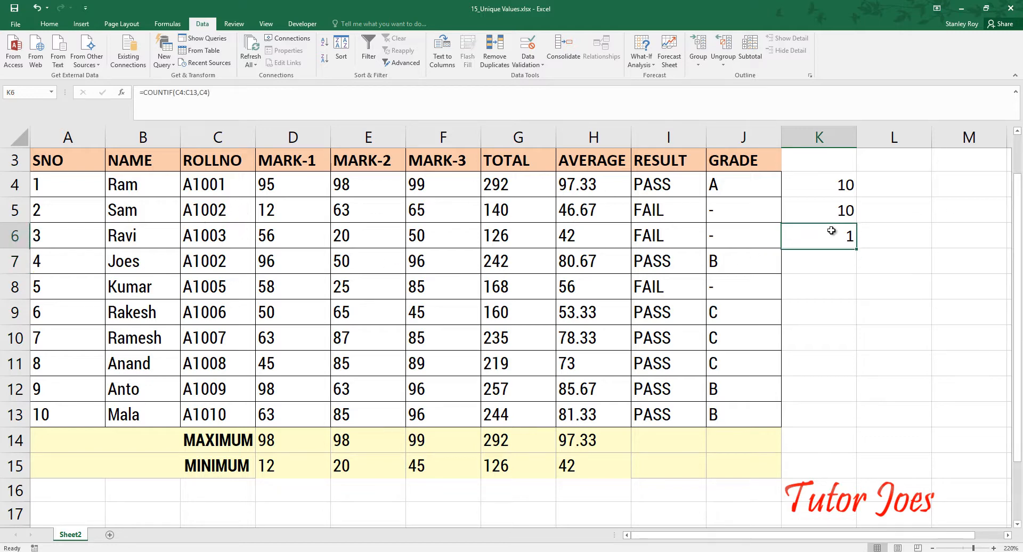
left_click(930, 239)
key("BackSpace")
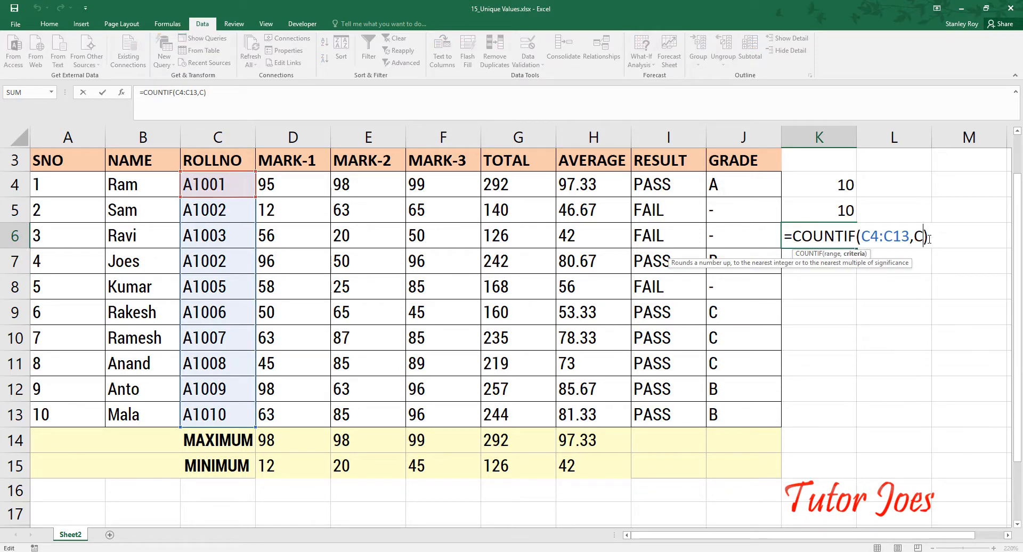
type("5")
key("Return")
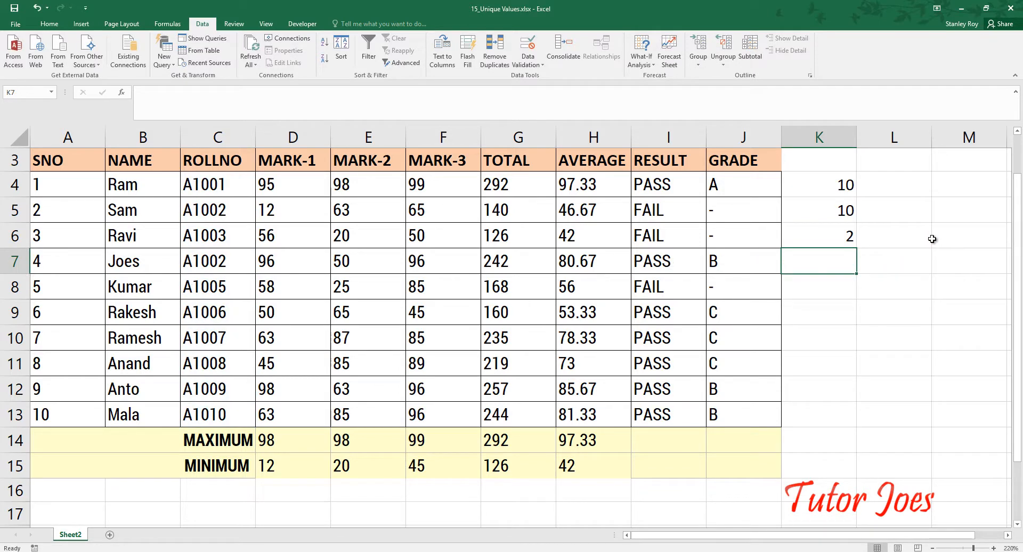
left_click(842, 235)
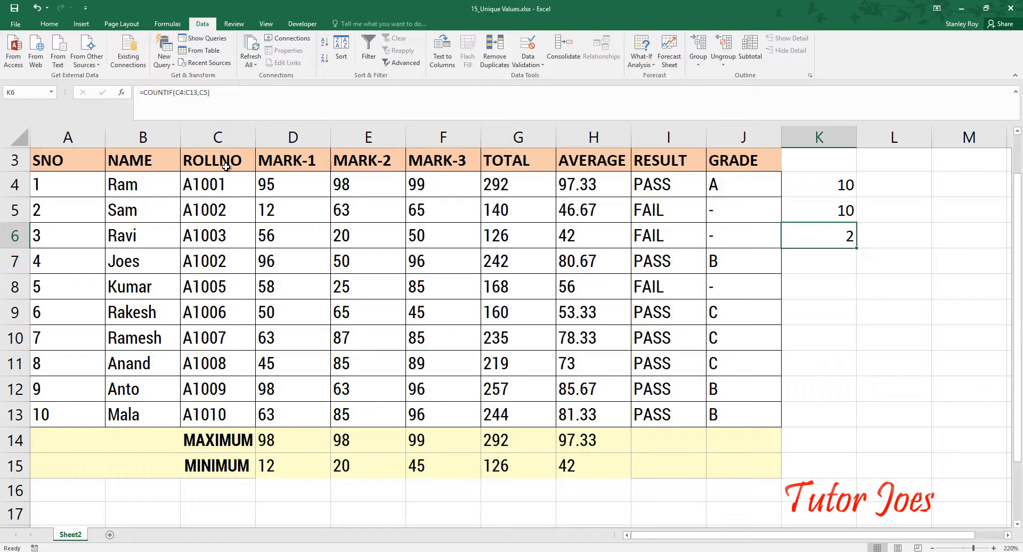
Step: Start a data validation rule for the roll numbers in C4:C13 and set its allowed type to Custom
left_click_drag(224, 177, 216, 413)
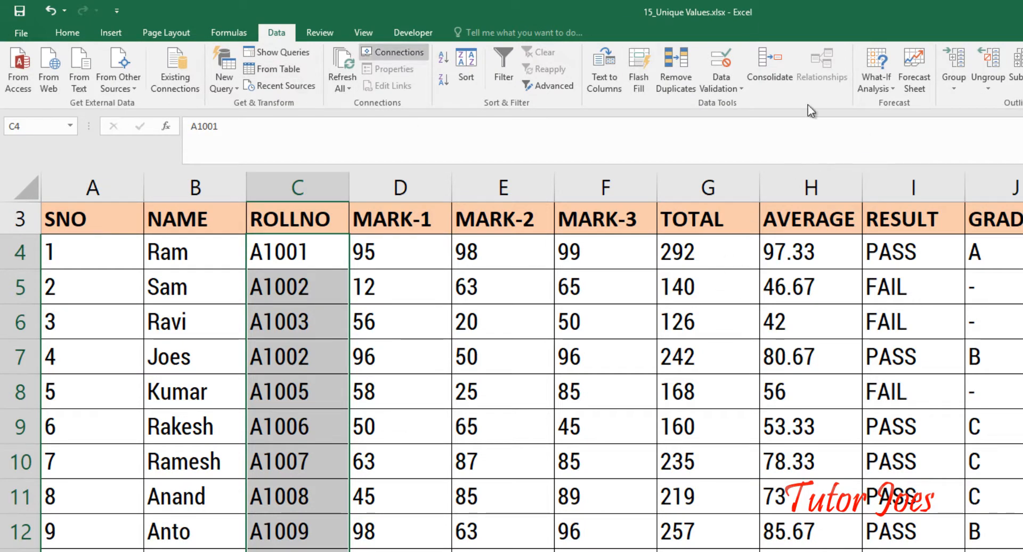
left_click(719, 90)
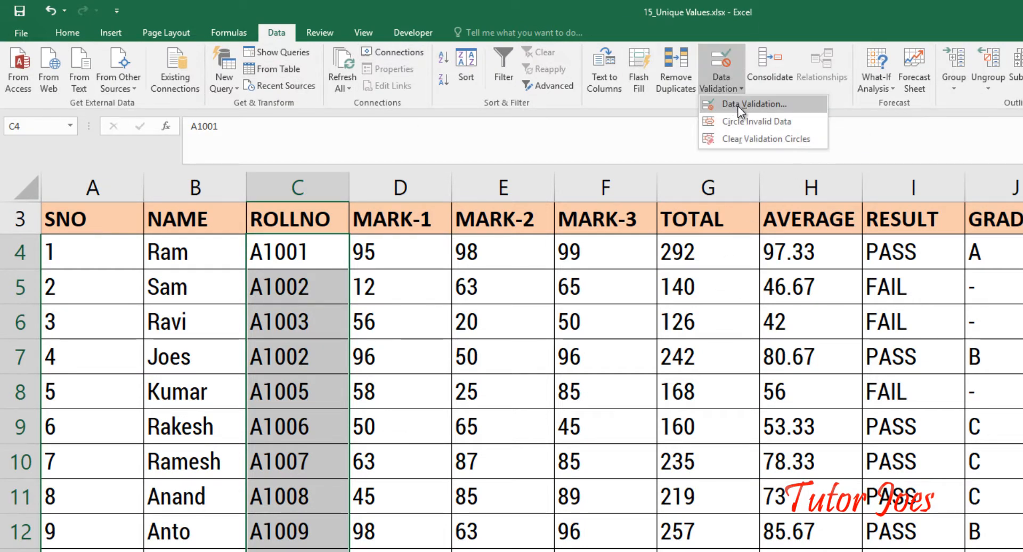
left_click(738, 103)
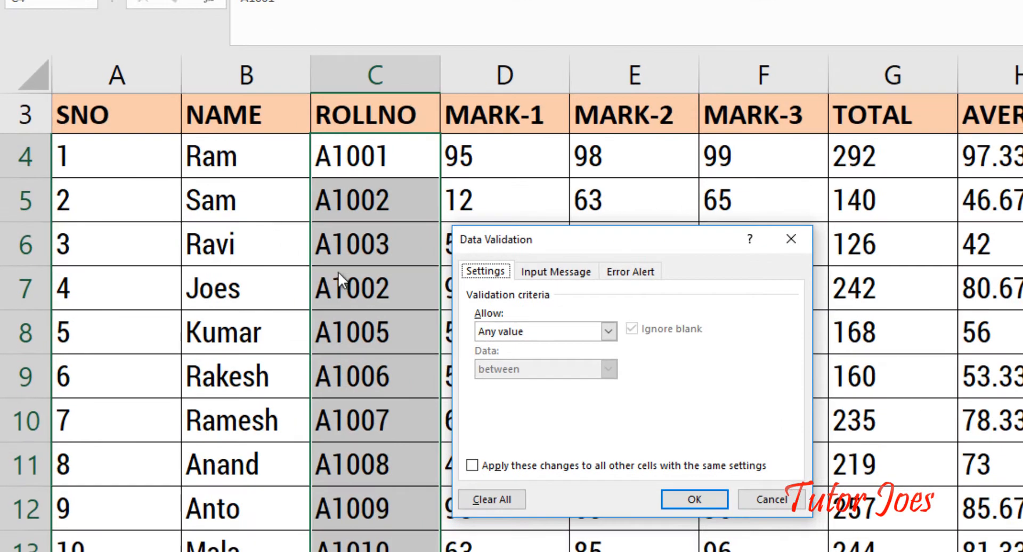
left_click(589, 331)
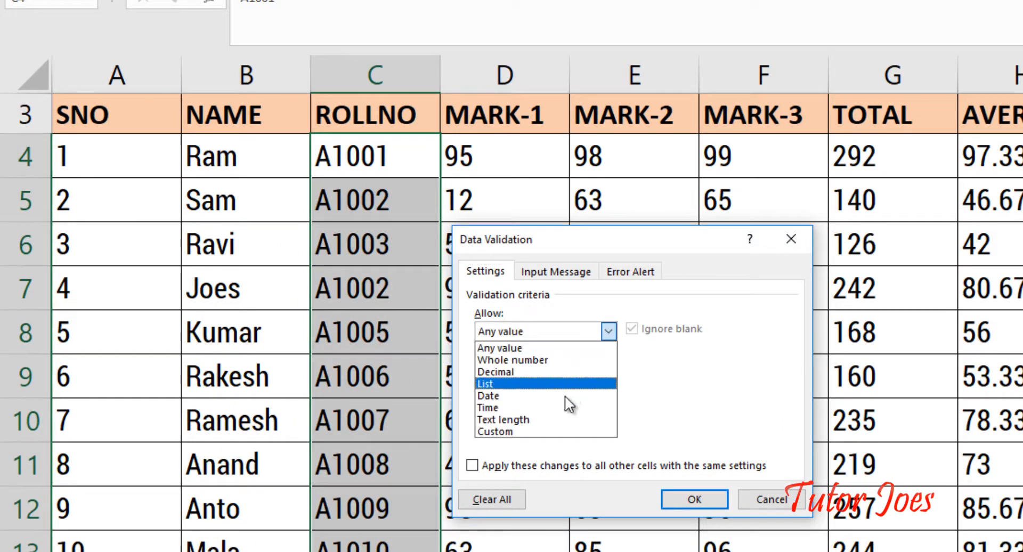
left_click(558, 432)
left_click(554, 406)
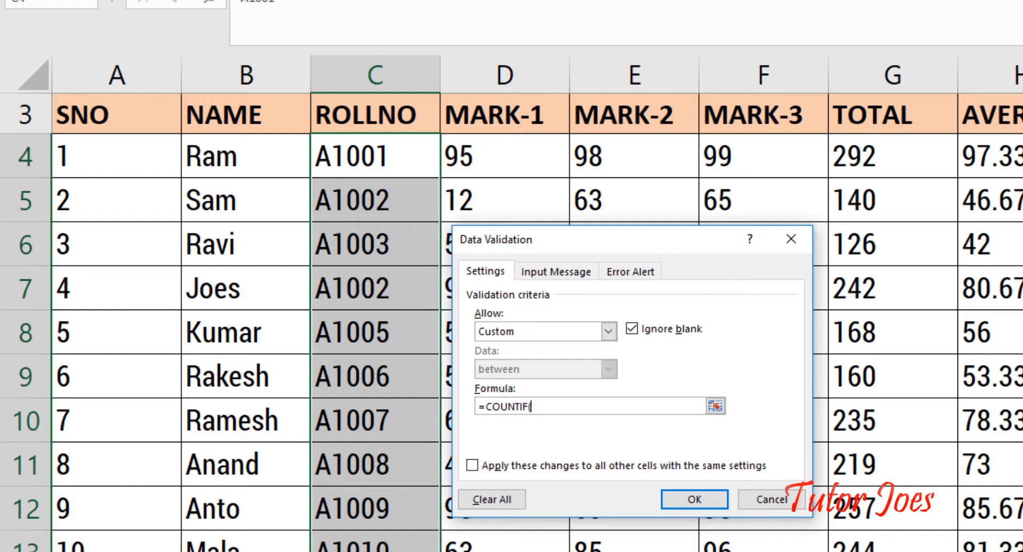
Step: Set the custom validation formula to =COUNTIF($C$4:$C$13,C4)<2, with the range as an absolute reference
type("=COUNTIF(")
left_click_drag(393, 155, 400, 543)
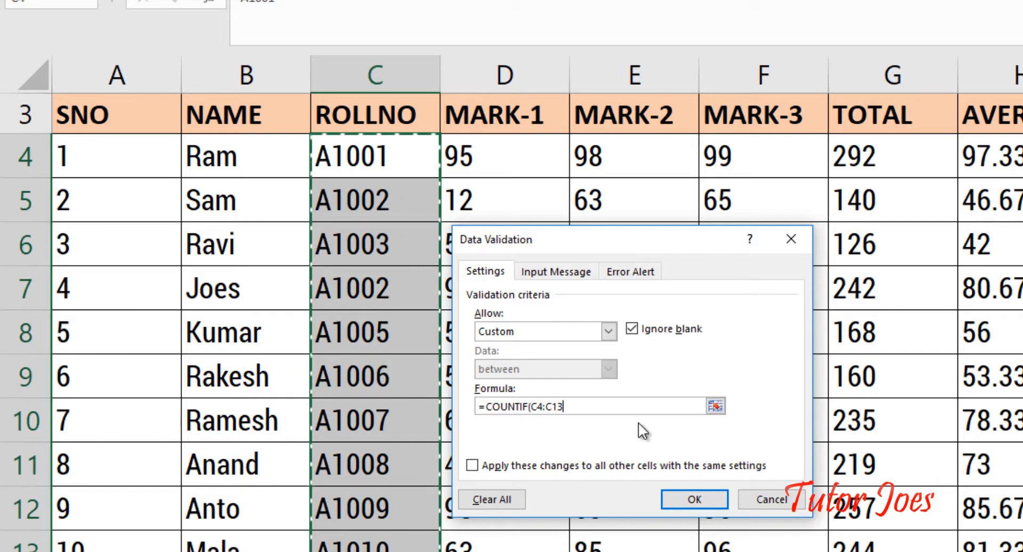
key("F4")
type(",")
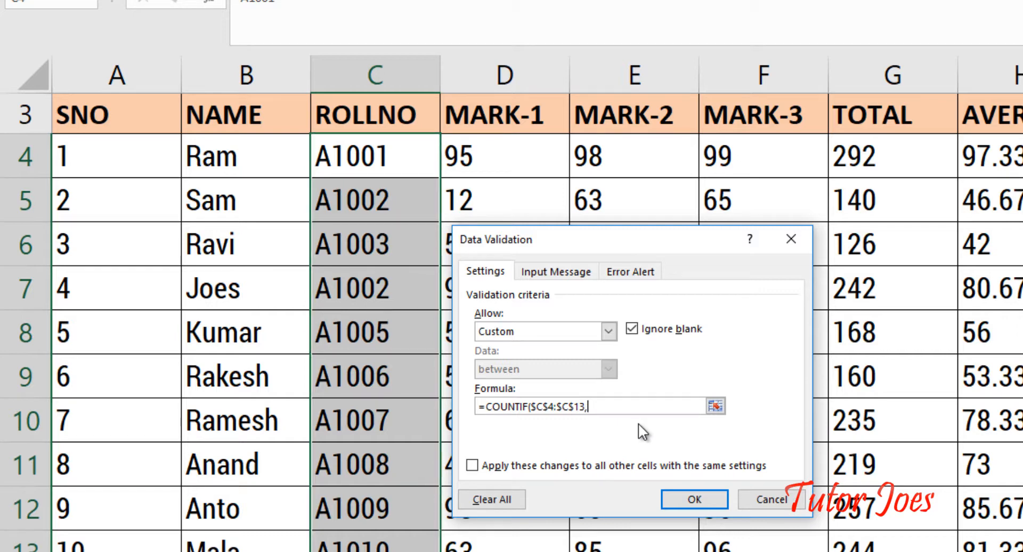
left_click(406, 163)
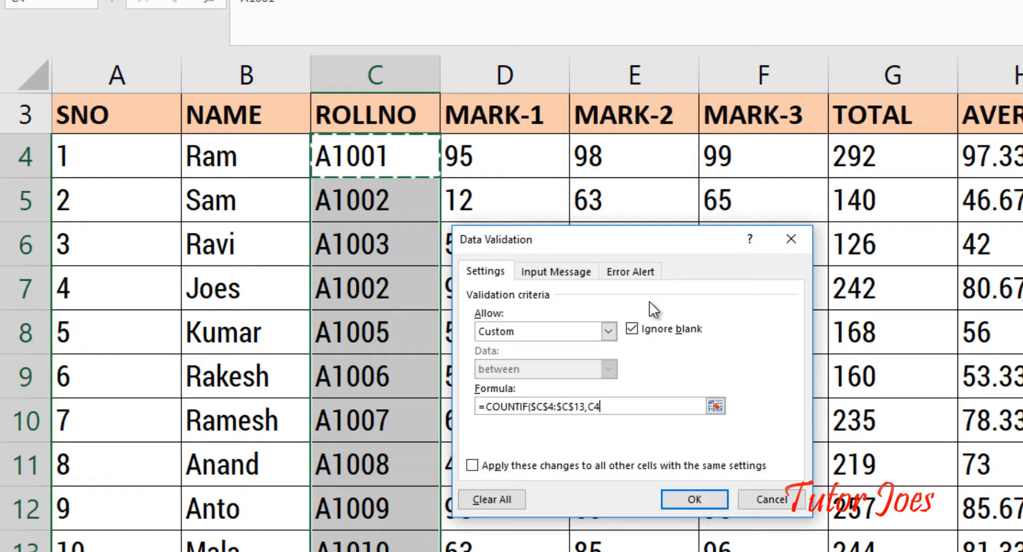
type(")<2")
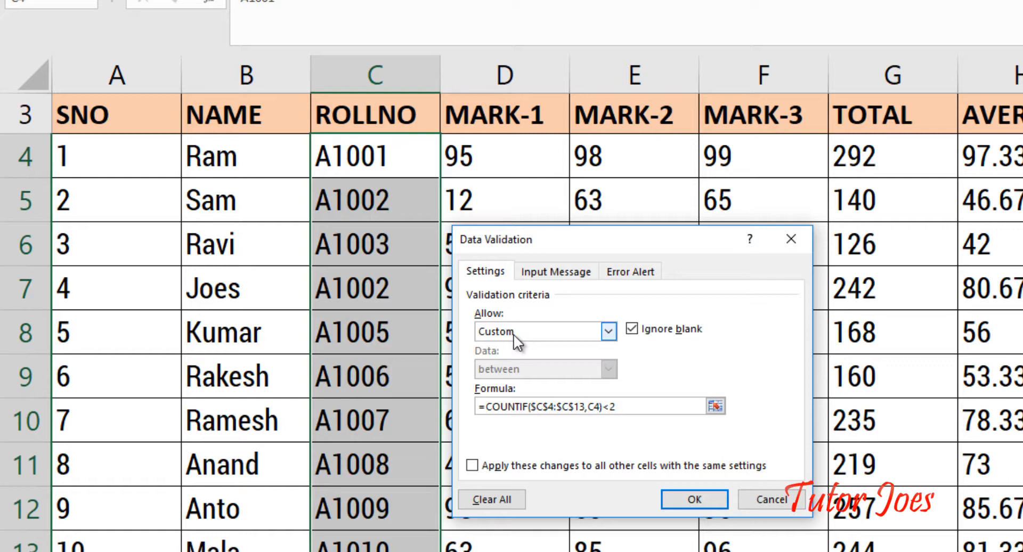
Step: Apply the custom validation rule to the roll numbers and circle the invalid data
left_click(694, 499)
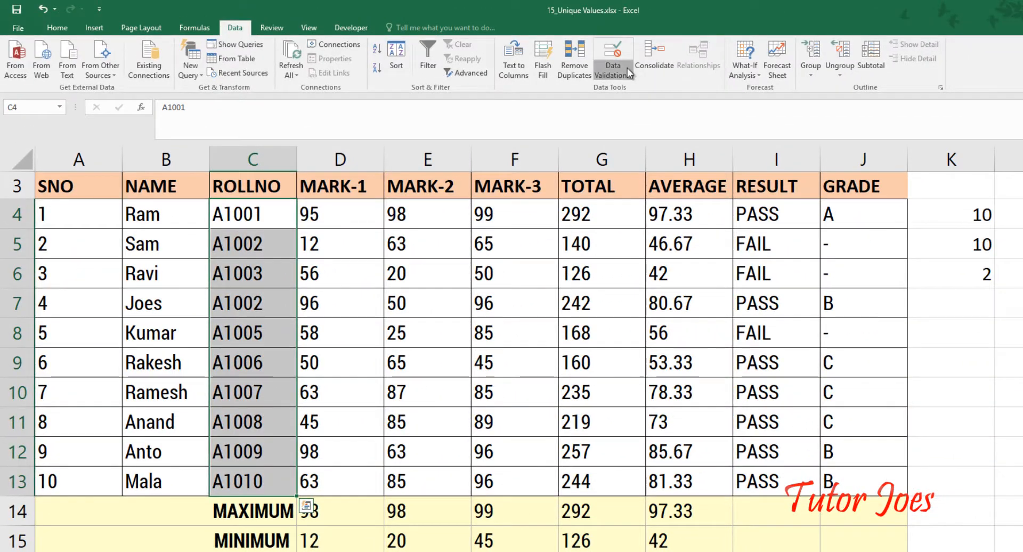
left_click(628, 69)
left_click(642, 103)
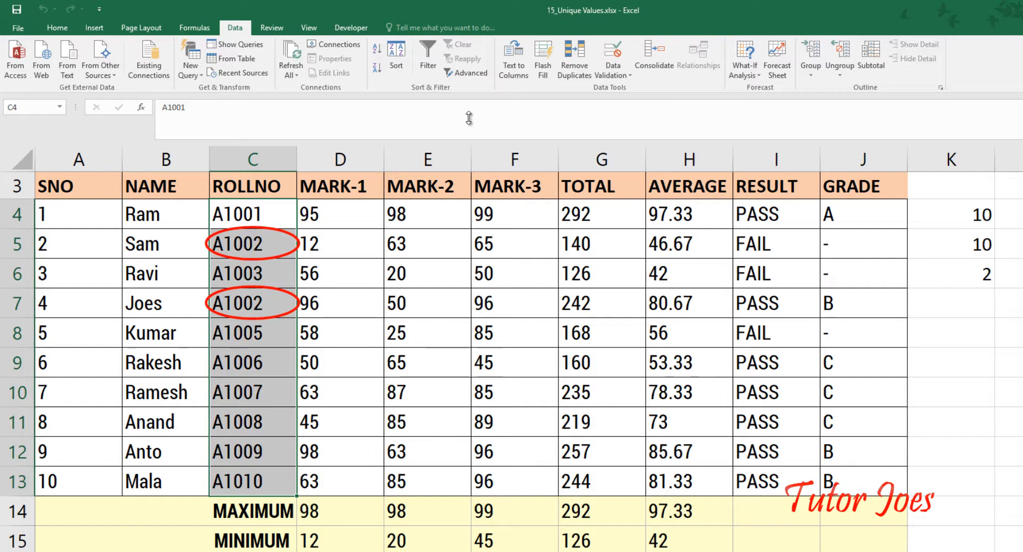
Step: Test the validation rule by trying to enter the duplicate roll number A1007 in cell C11
left_click(229, 392)
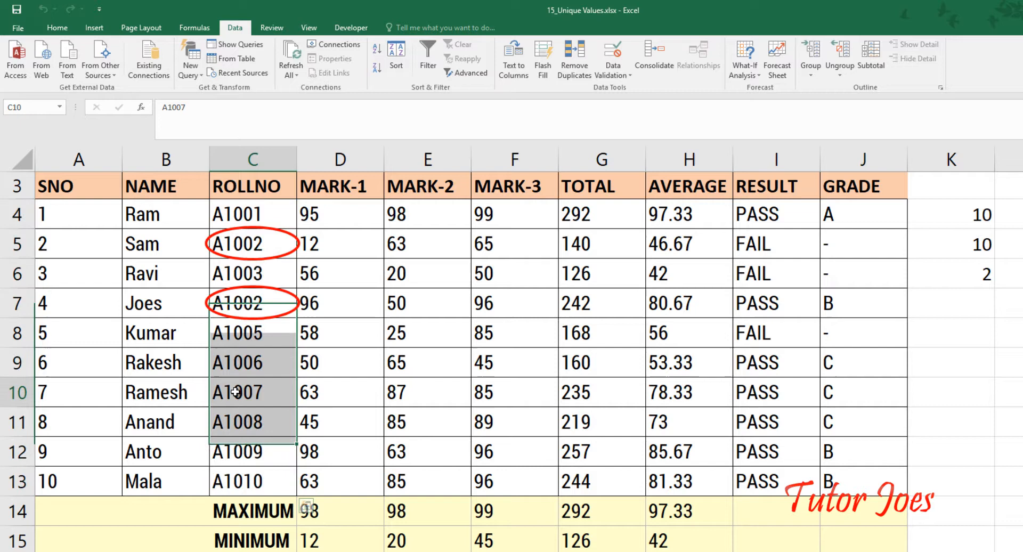
double_click(276, 392)
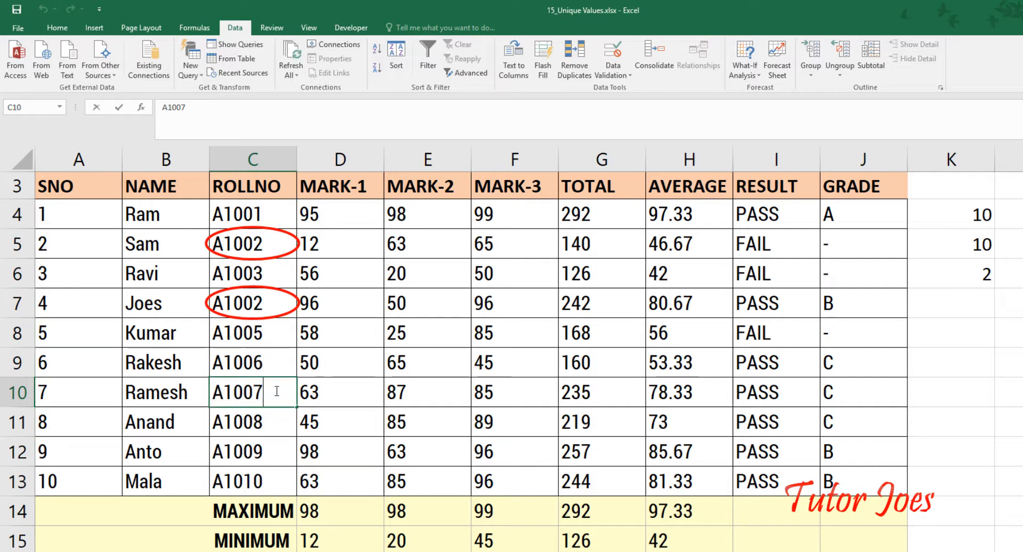
left_click(267, 426)
double_click(267, 427)
key("BackSpace")
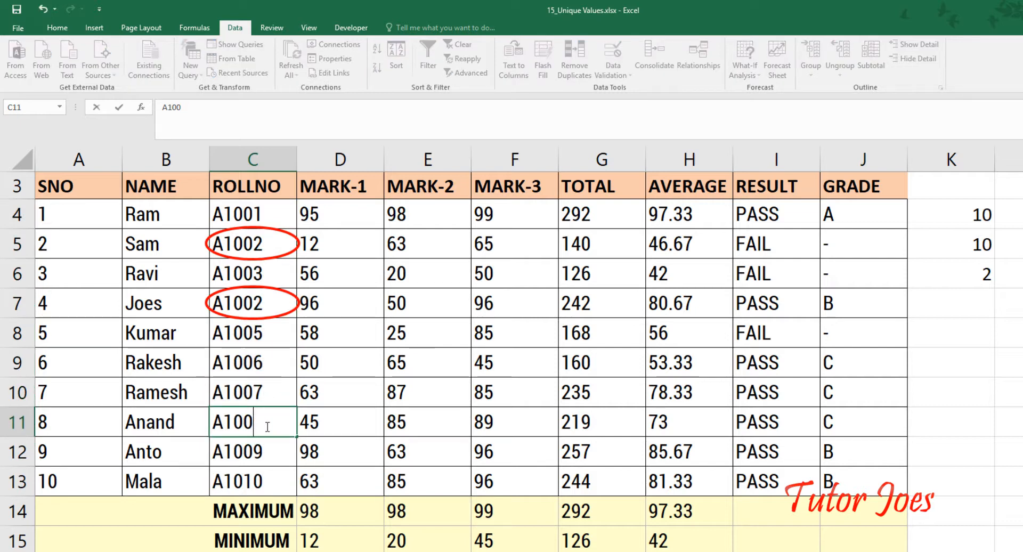
type("7")
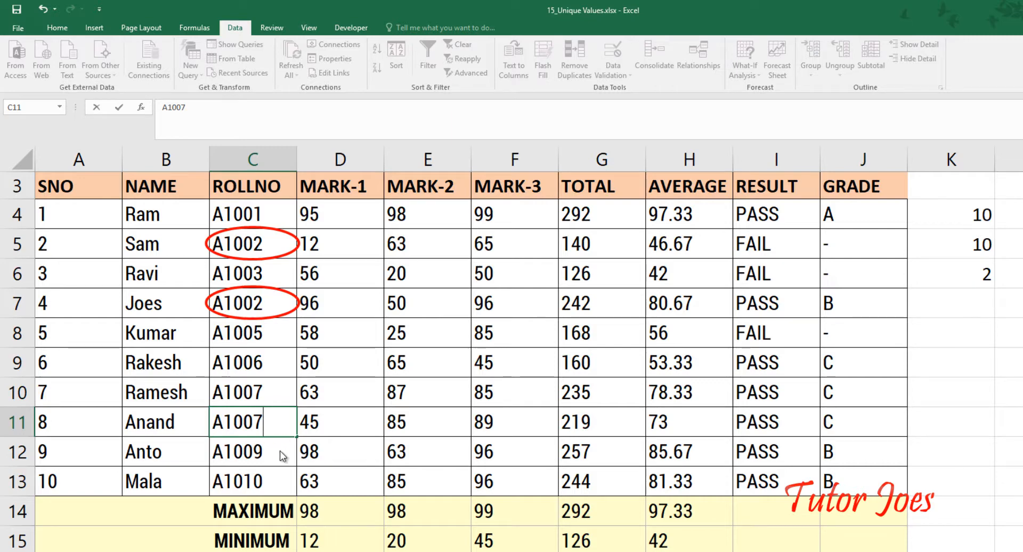
key("Return")
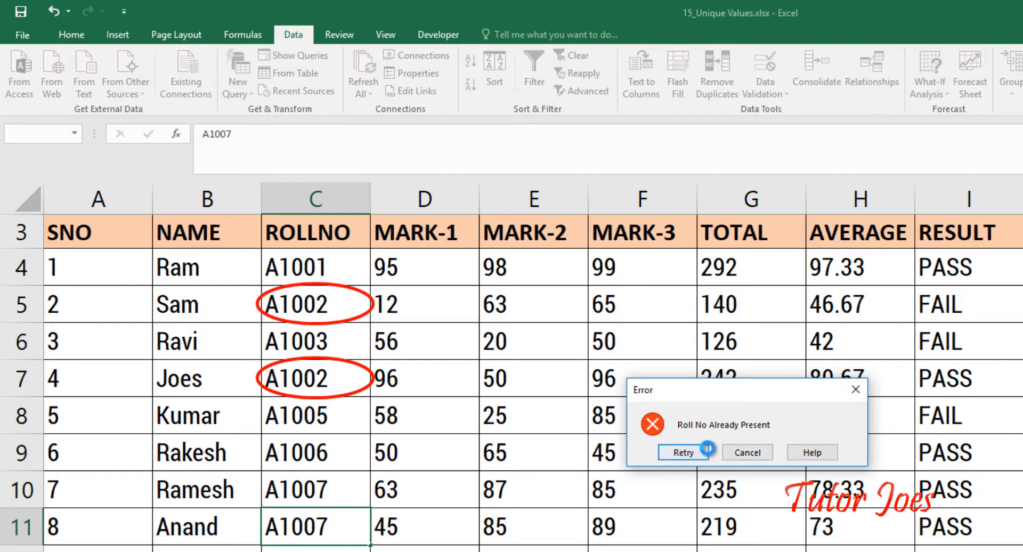
Step: Retry the entry in cell C11 with the unique roll number A1008
left_click(702, 452)
type("A1008")
key("ctrl+Return")
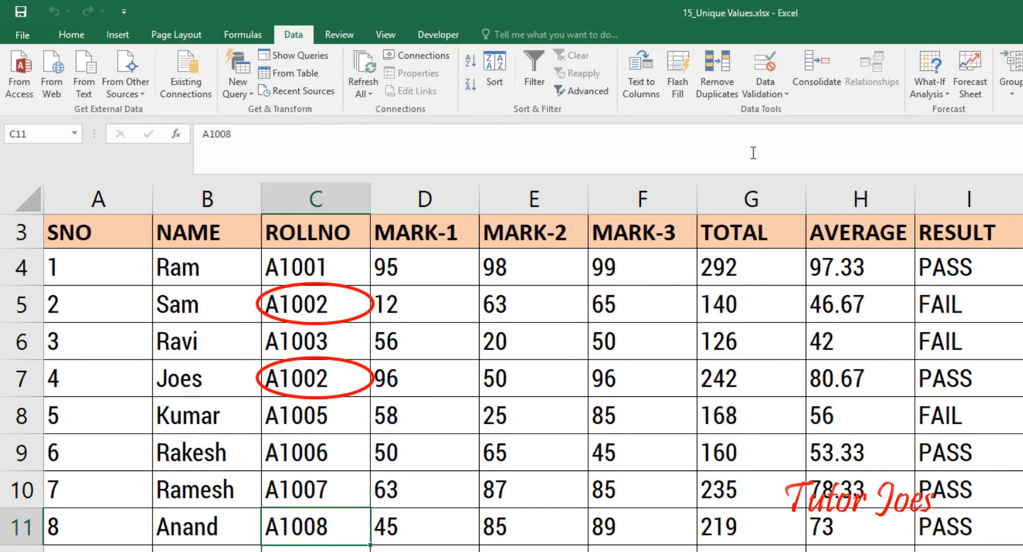
Step: Change the last word of the validation error message for cell C11 so it reads "Roll No Already eXIST"
left_click(769, 91)
left_click(785, 112)
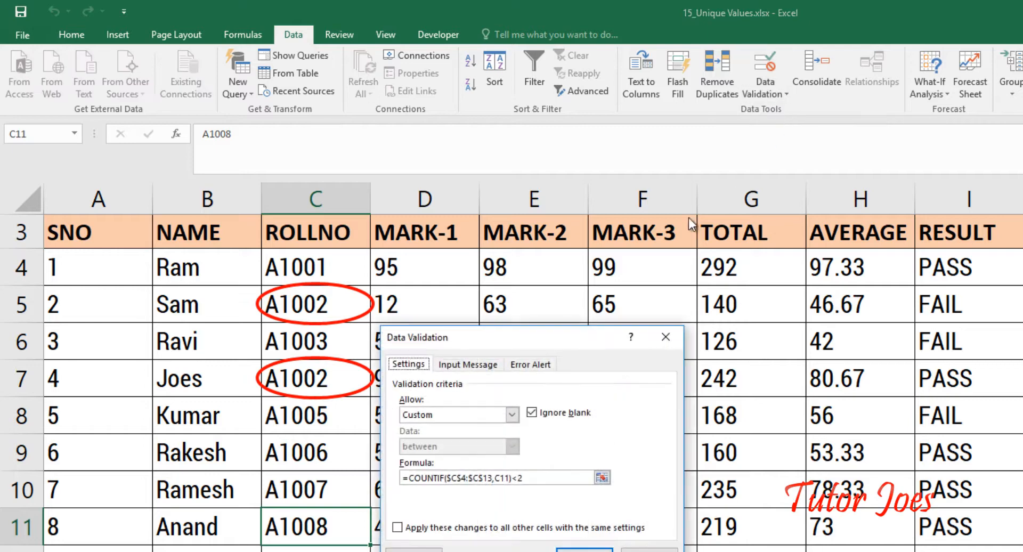
left_click(532, 363)
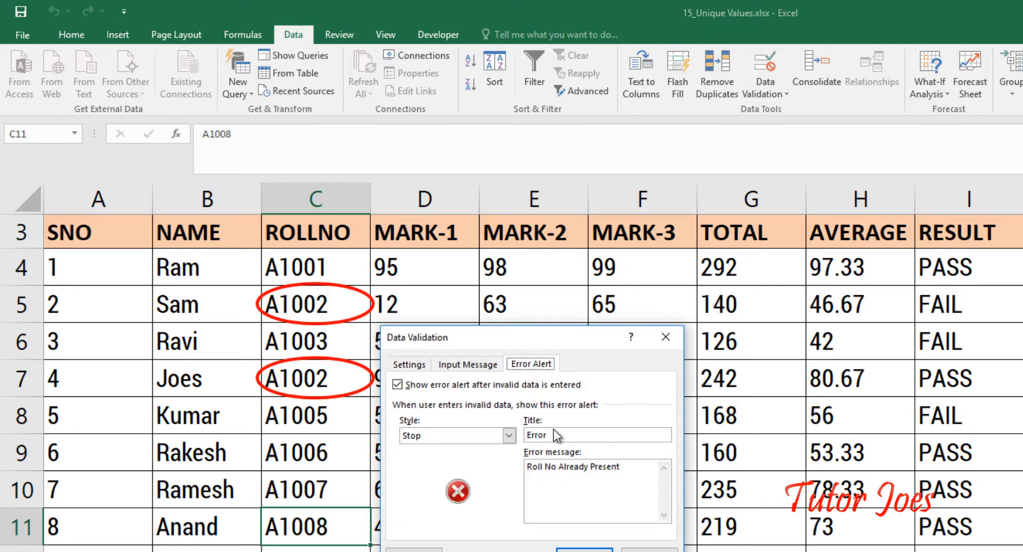
left_click_drag(620, 467, 541, 463)
left_click(609, 463)
double_click(606, 467)
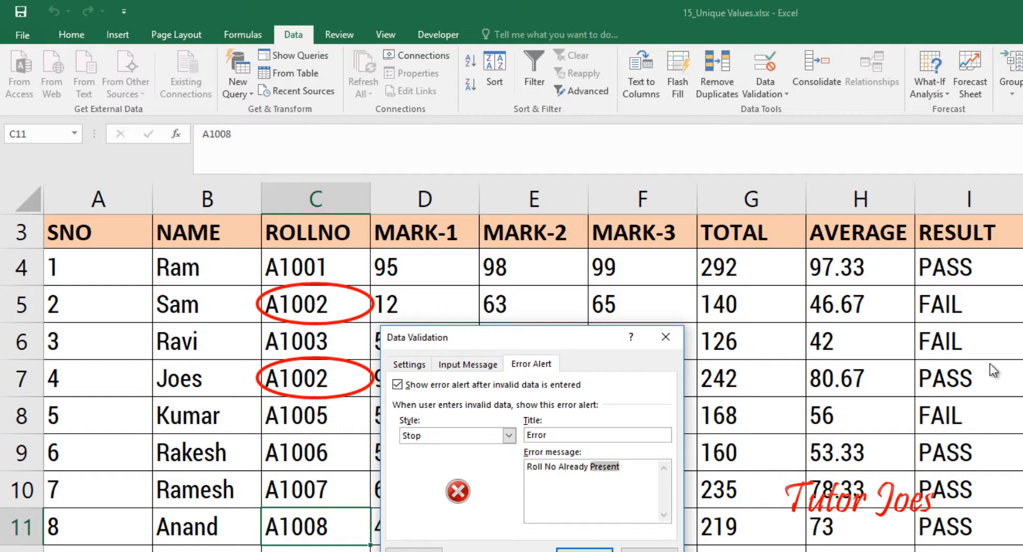
type("eXIST")
key("Return")
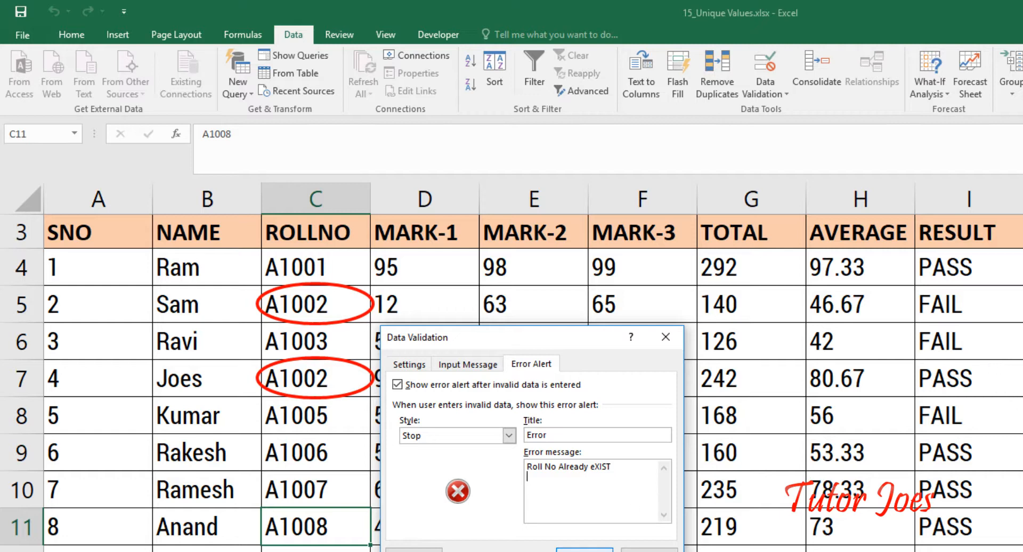
left_click(585, 549)
Step: Test the edited error alert by trying the duplicate A1007 in cell C11, and dismiss the alert to abandon the entry
double_click(360, 528)
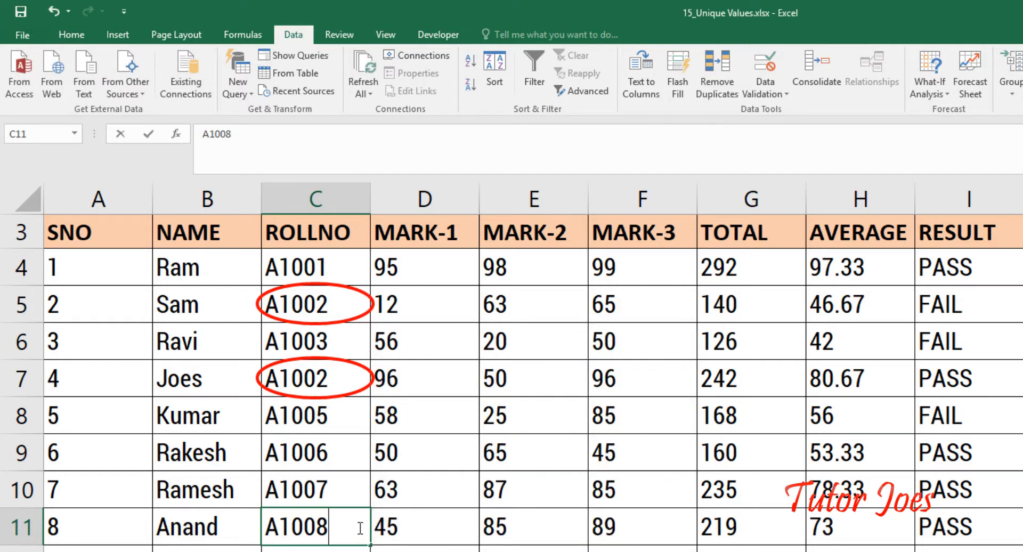
key("BackSpace")
type("7")
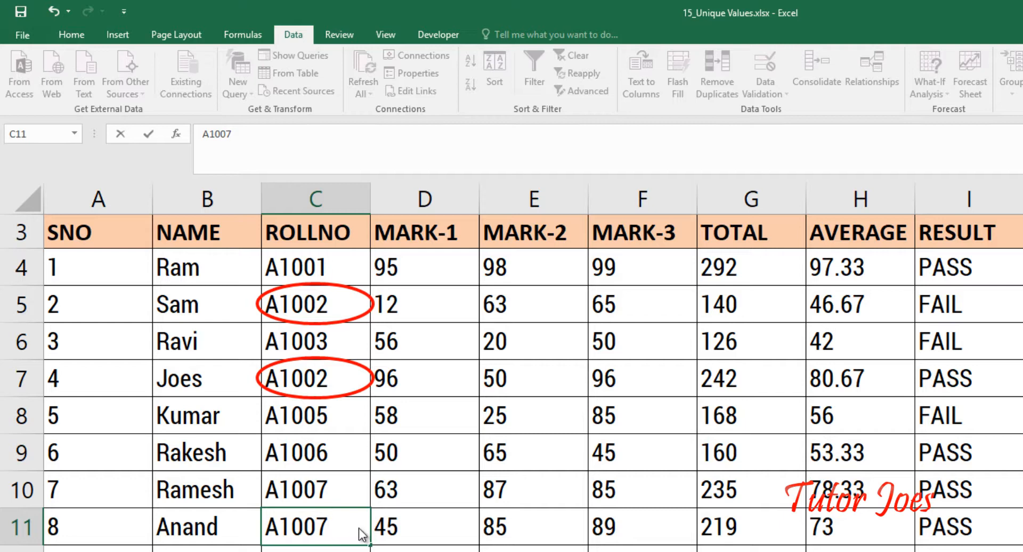
key("Return")
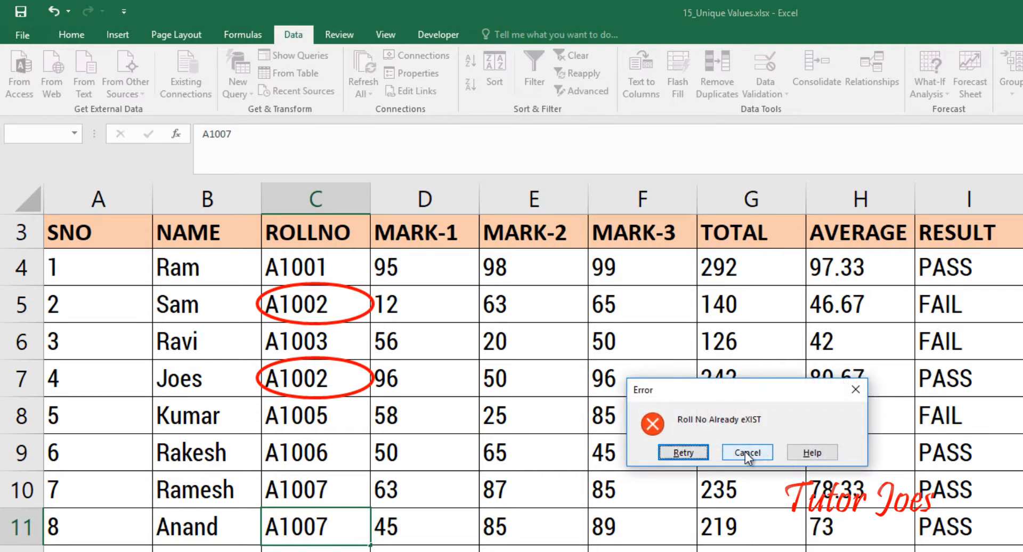
left_click(858, 380)
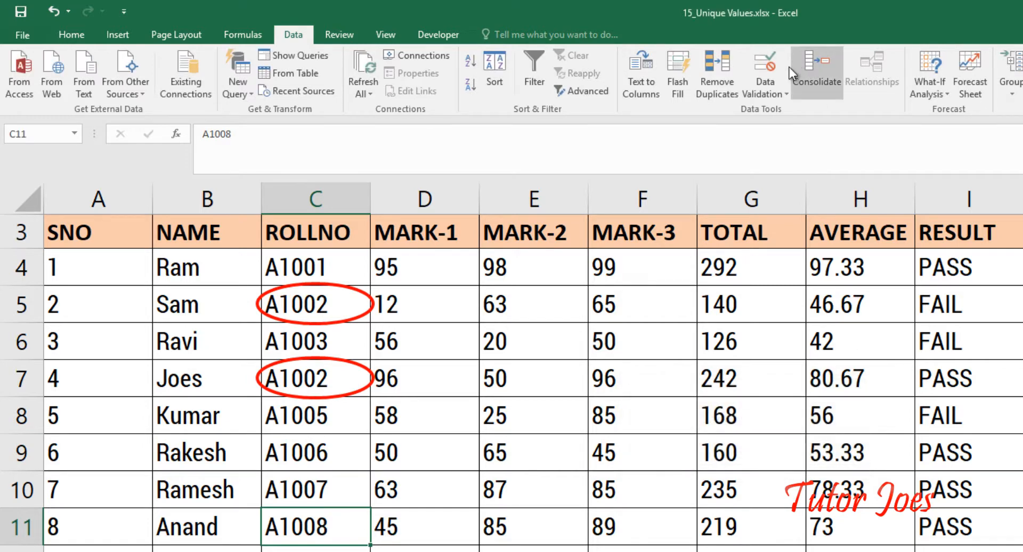
Step: Correct the capitalization in cell C11's validation error message so it reads "Roll No Already Exist"
left_click(767, 94)
left_click(803, 112)
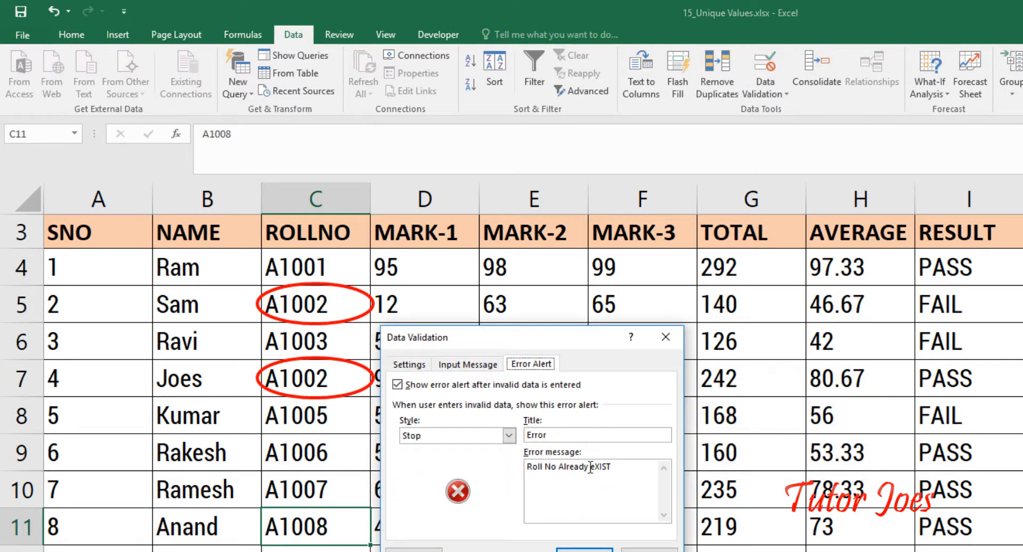
left_click_drag(612, 468, 590, 471)
key("BackSpace")
type("Exist")
left_click(585, 549)
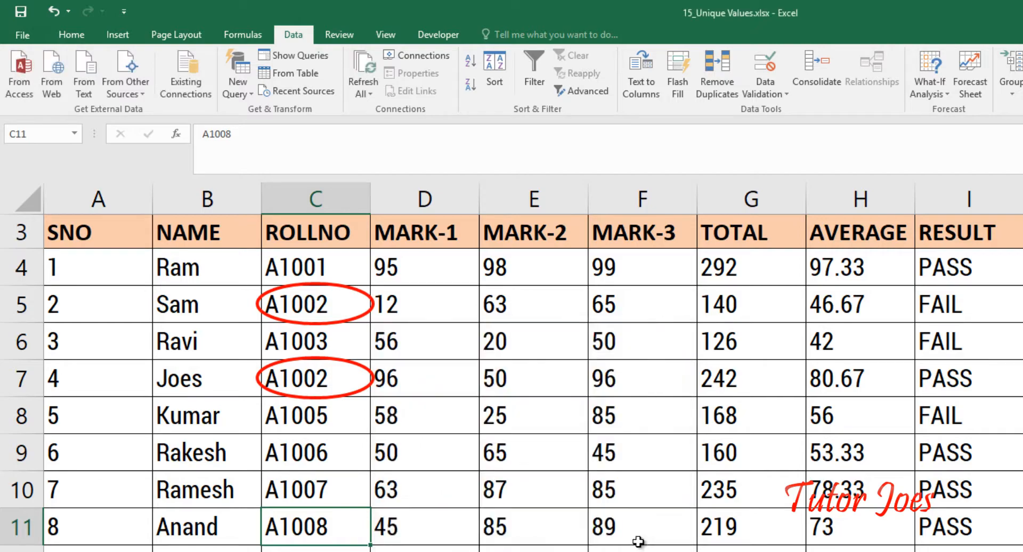
Step: Change the duplicate roll number in cell C7 to A1004
double_click(332, 392)
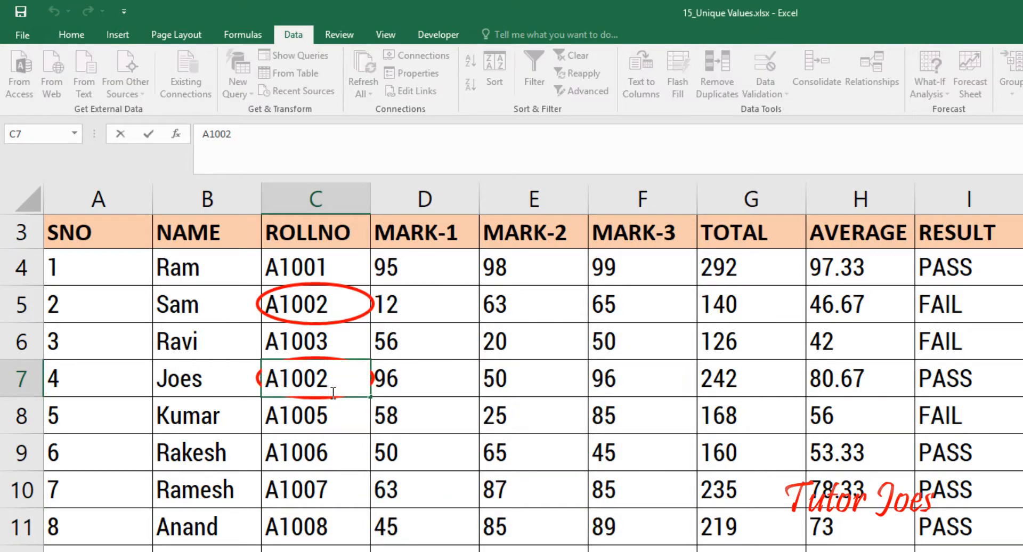
key("BackSpace")
type("4")
key("Return")
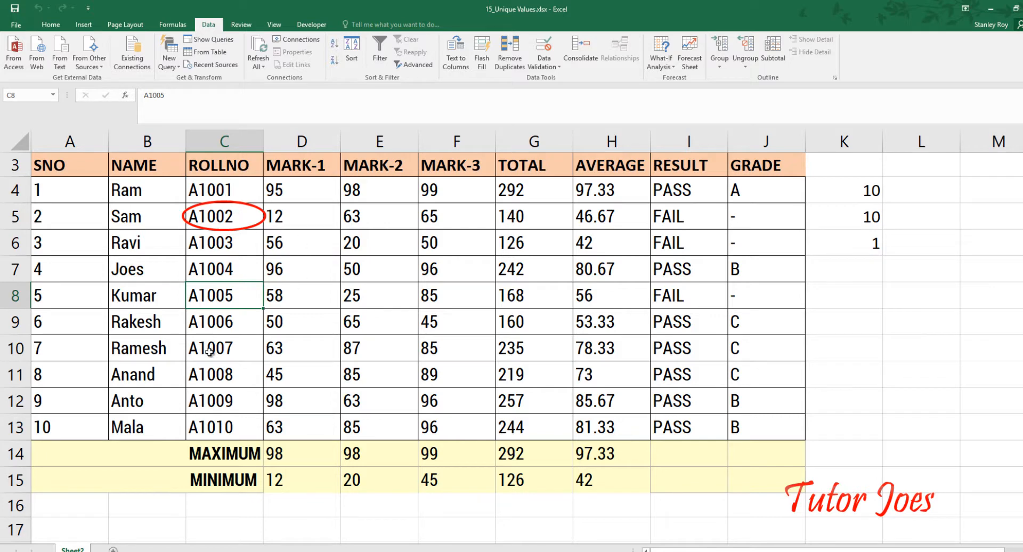
Step: Clear the validation circles from the ROLLNO column and deselect the range C4:C13
left_click_drag(224, 196, 226, 428)
left_click(554, 68)
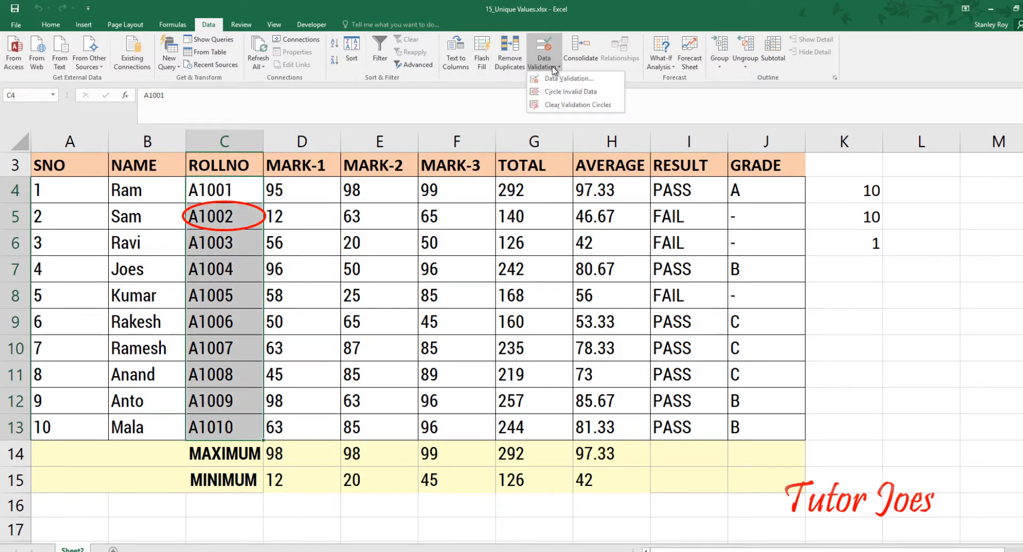
left_click(556, 106)
left_click(482, 263)
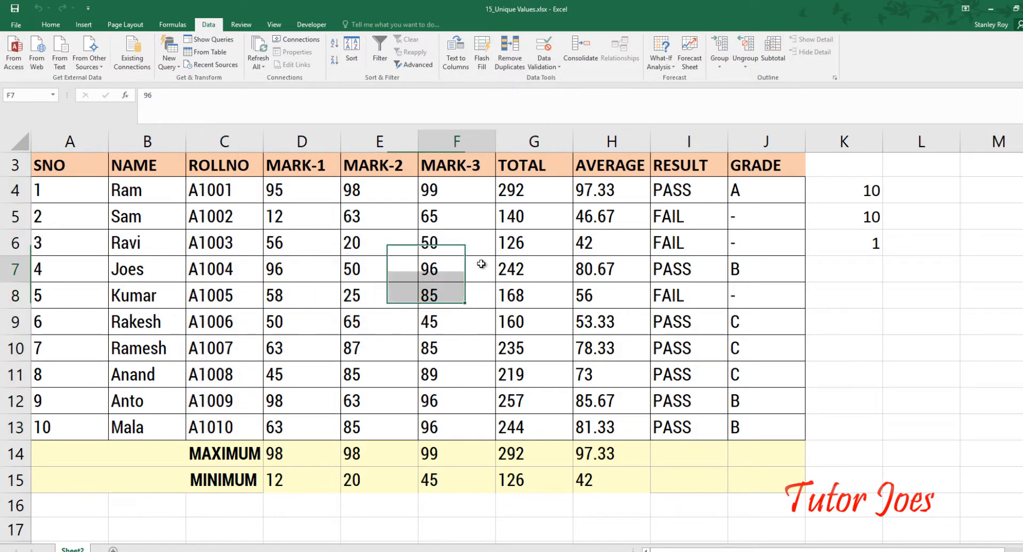